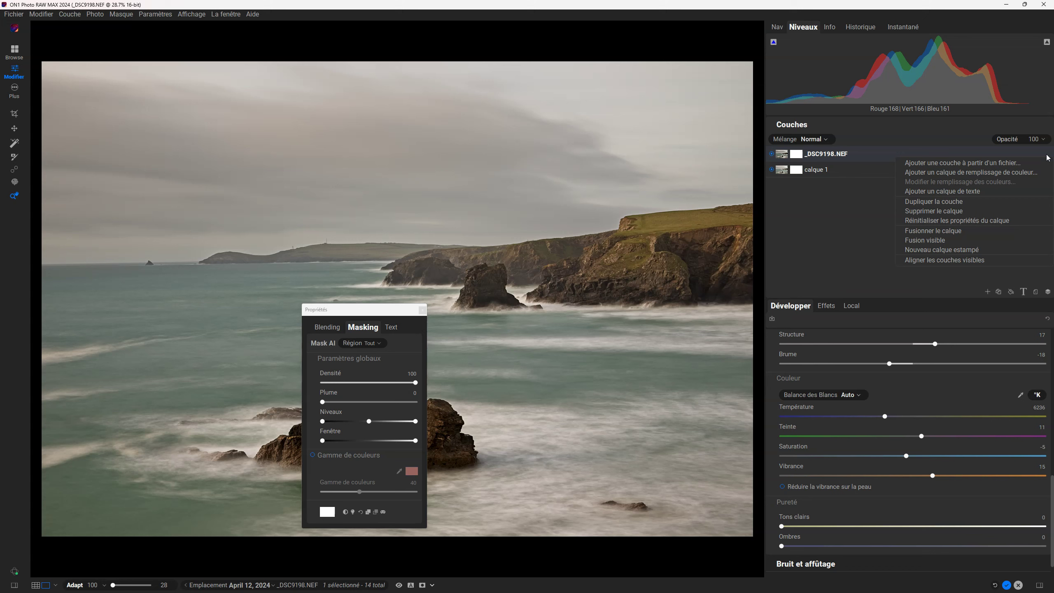
Step: Dismiss the layer options and expand the adjustment groups of the calque 1 layer
left_click(846, 248)
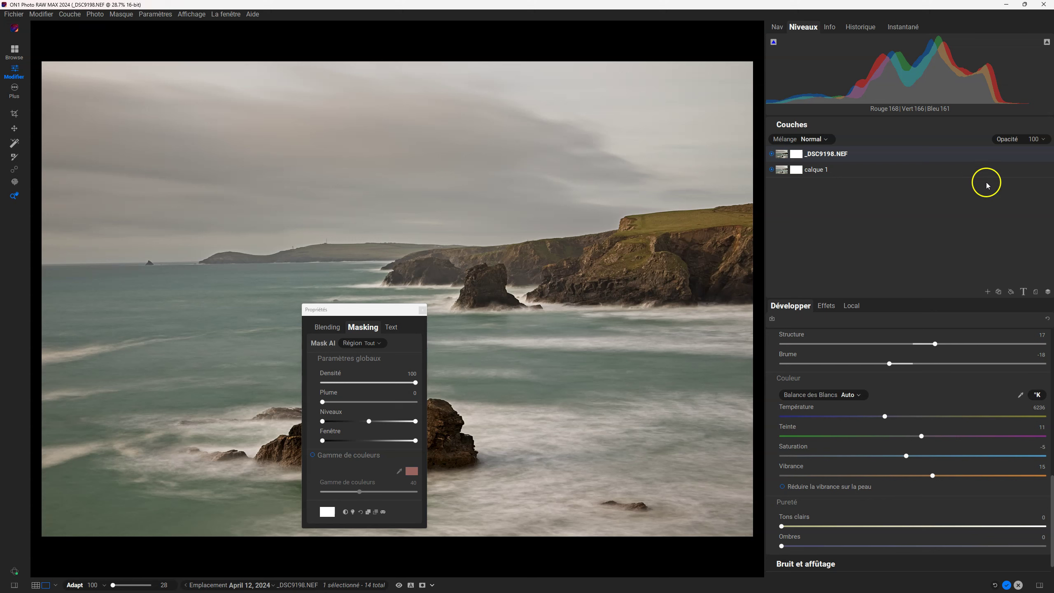
left_click(1042, 170)
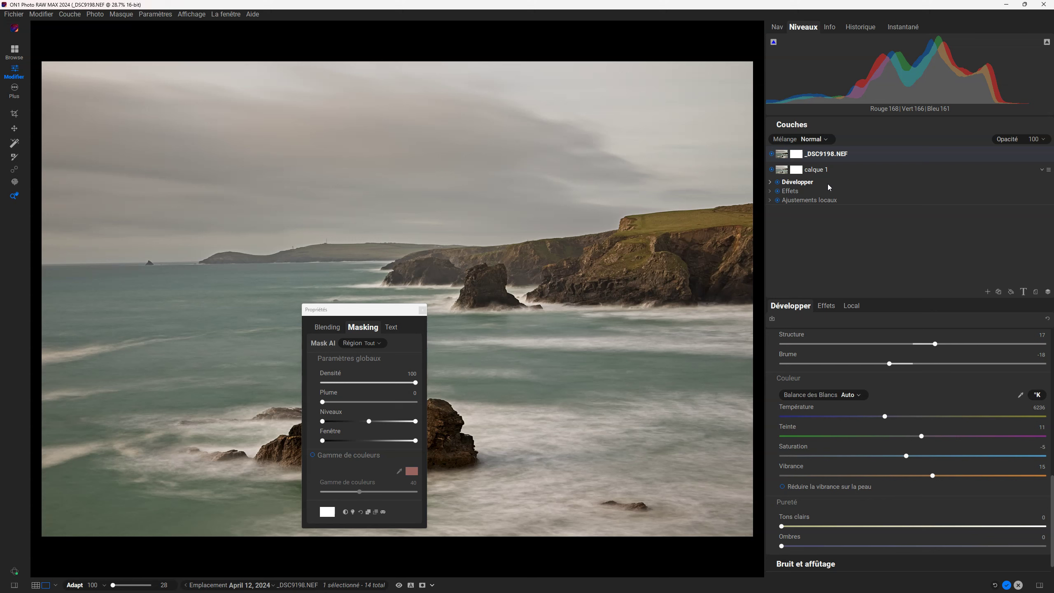
Step: Flip the _DSC9198.NEF layer horizontally and vertically, and move the floating Propriétés window away from the middle of the photo
left_click(783, 157)
left_click_drag(783, 157, 323, 157)
left_click(15, 132)
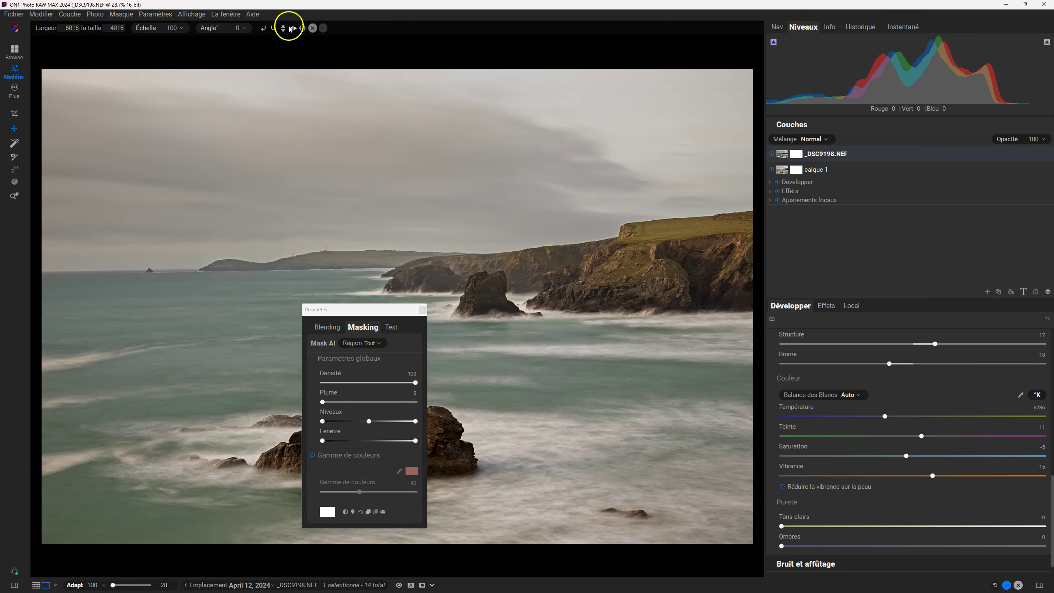
left_click(292, 28)
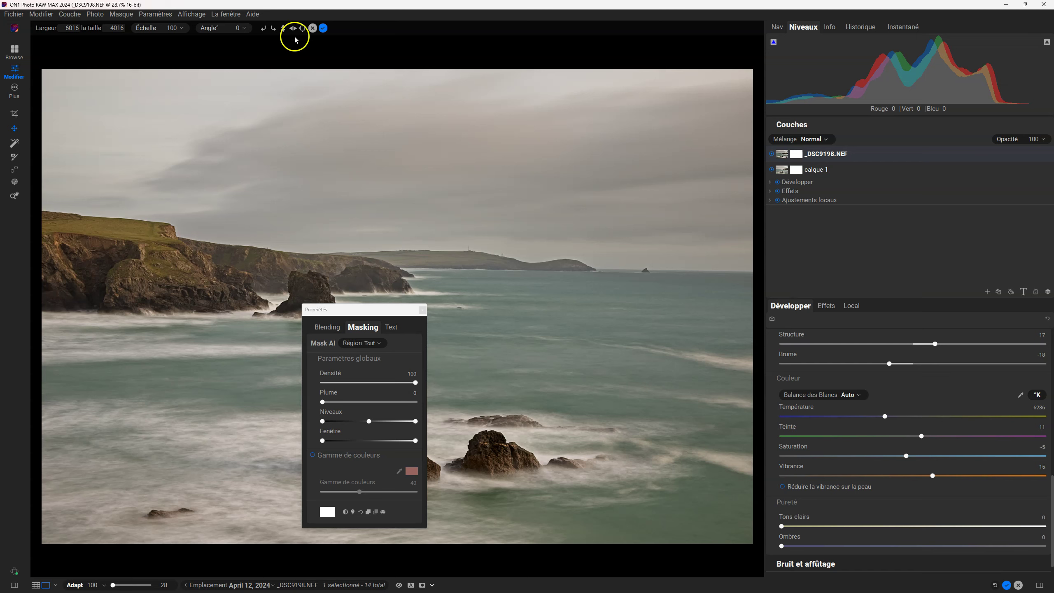
left_click(19, 135)
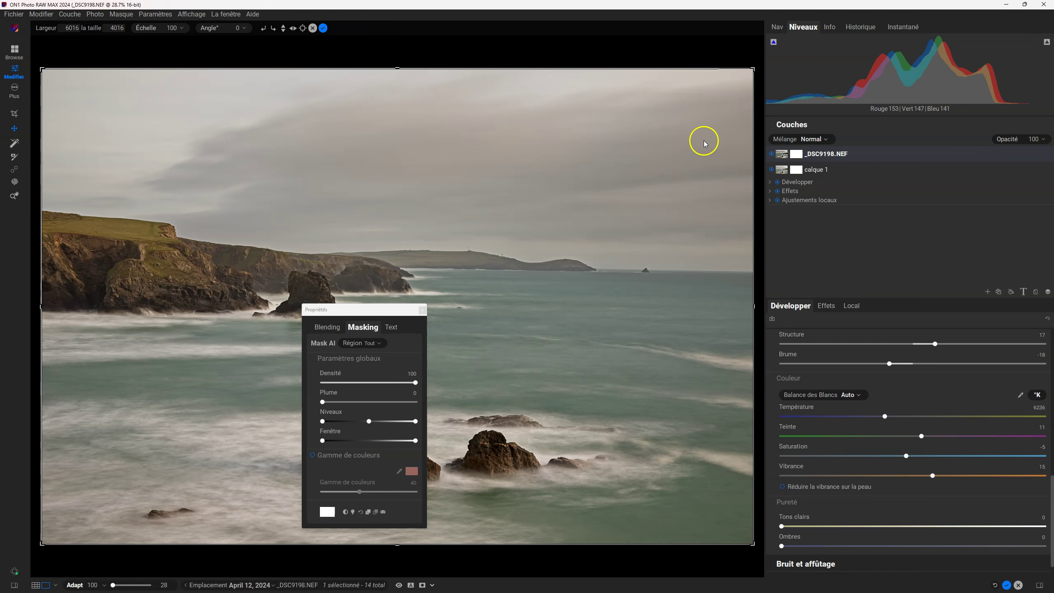
left_click(283, 29)
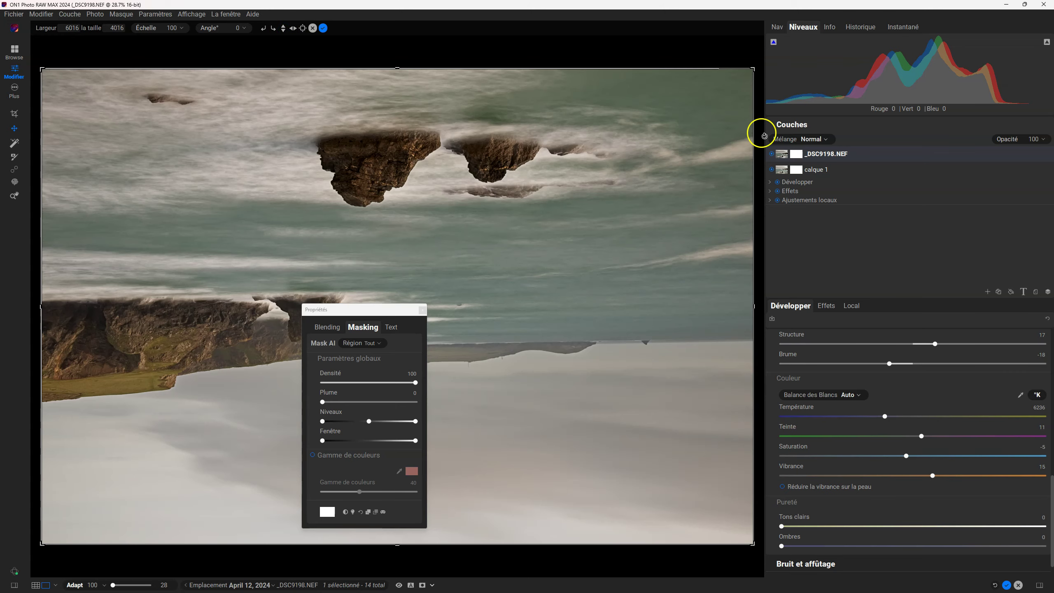
left_click_drag(391, 309, 776, 374)
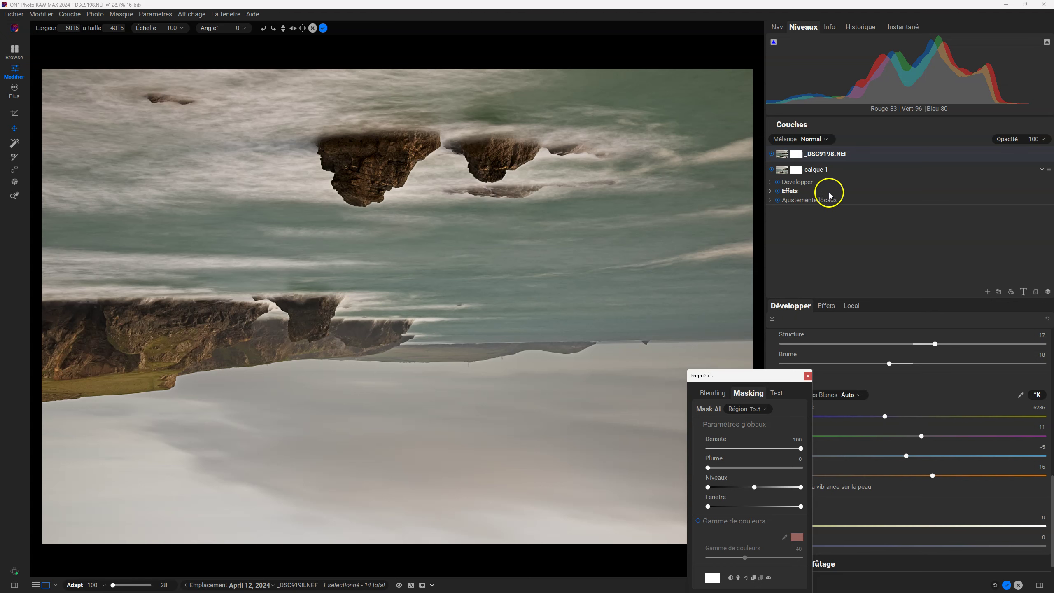
left_click(121, 240)
left_click(14, 197)
Step: Lower the _DSC9198.NEF layer's opacity to 36 and invert its mask to black
left_click(1045, 139)
left_click_drag(1047, 150, 1026, 154)
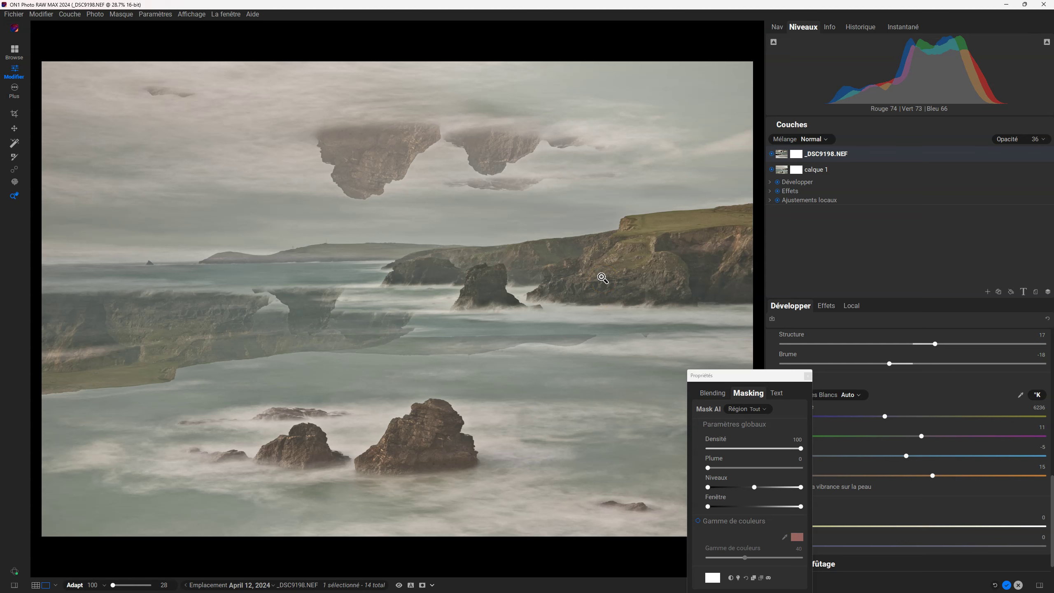
key("ctrl+i")
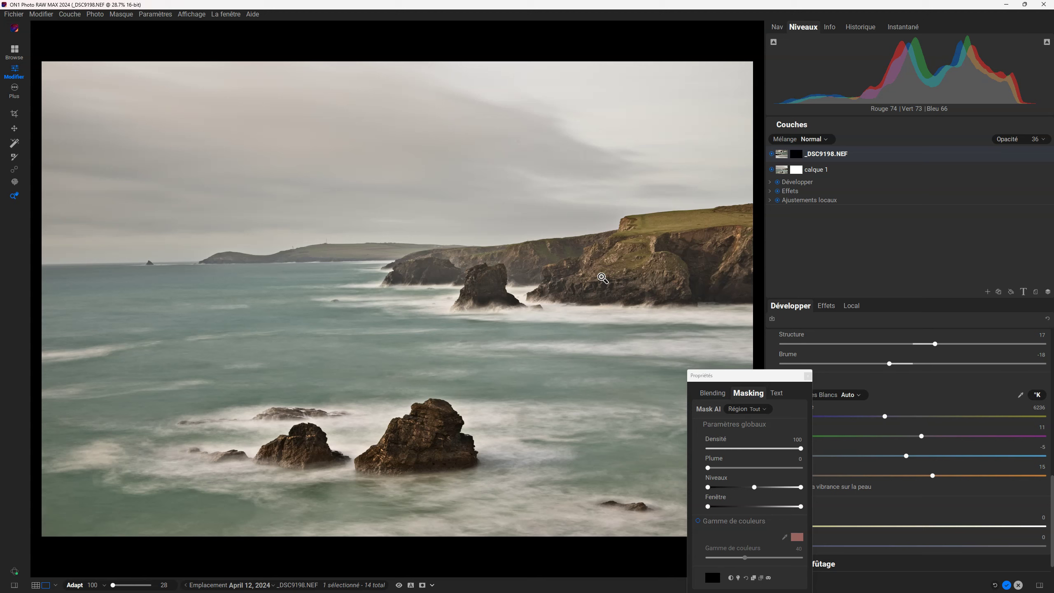
Step: Mask the flipped layer with a Top linéaire gradient that covers the sky down to the horizon
left_click(14, 157)
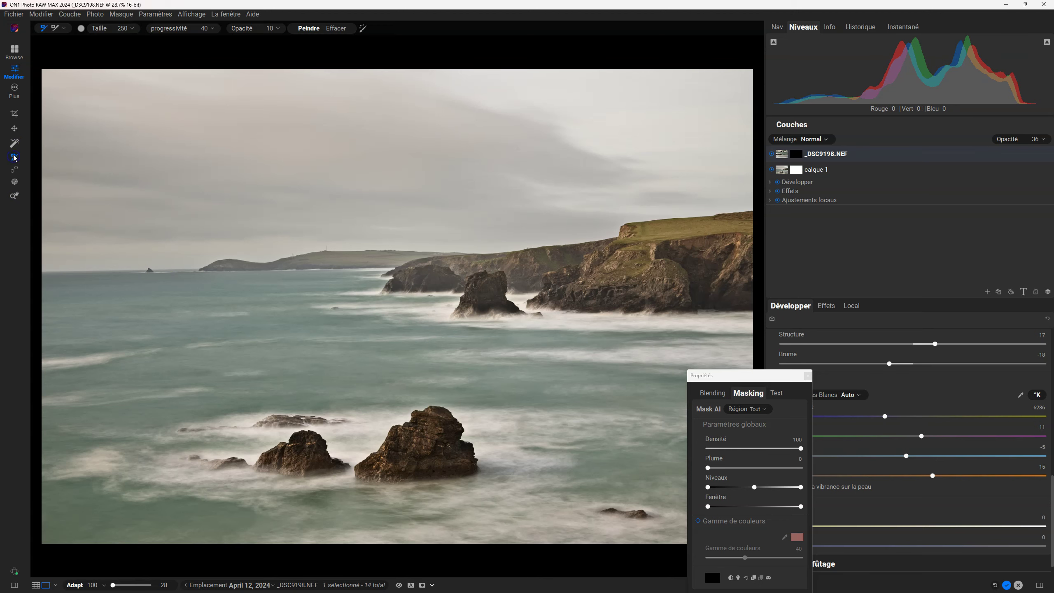
left_click(65, 28)
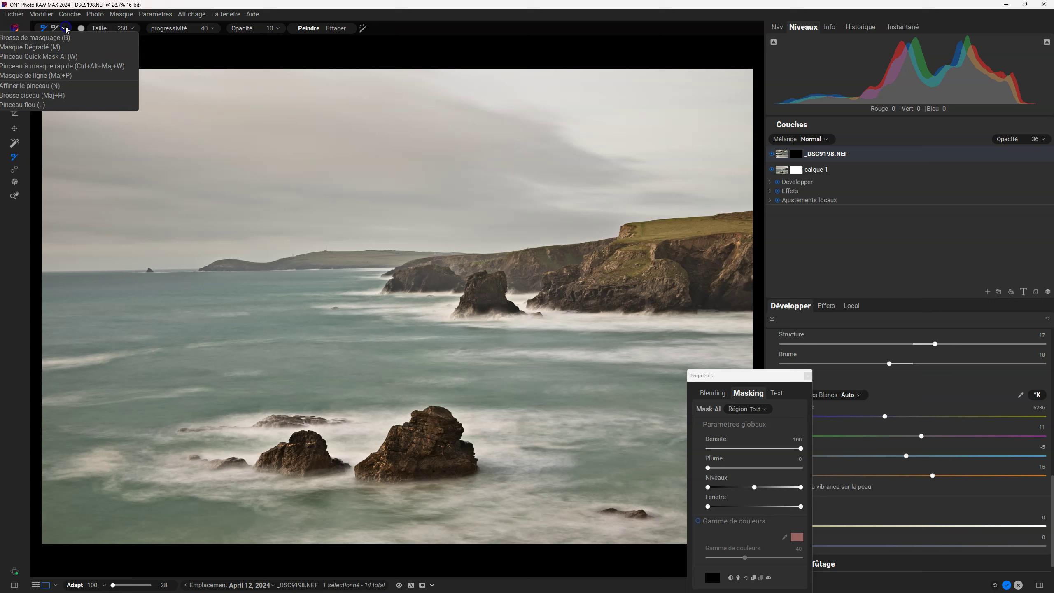
left_click(42, 47)
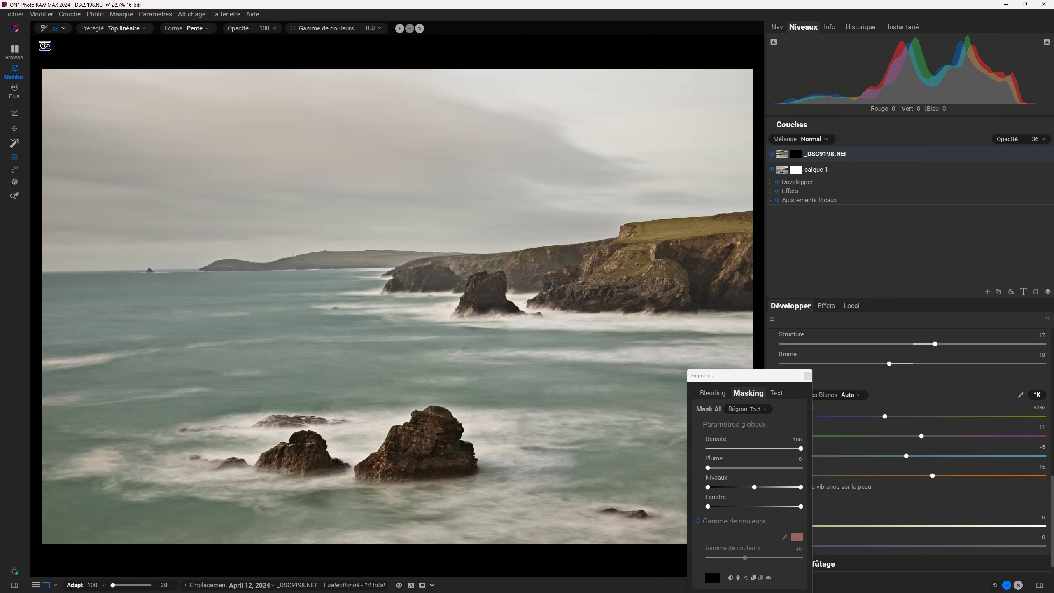
left_click(145, 29)
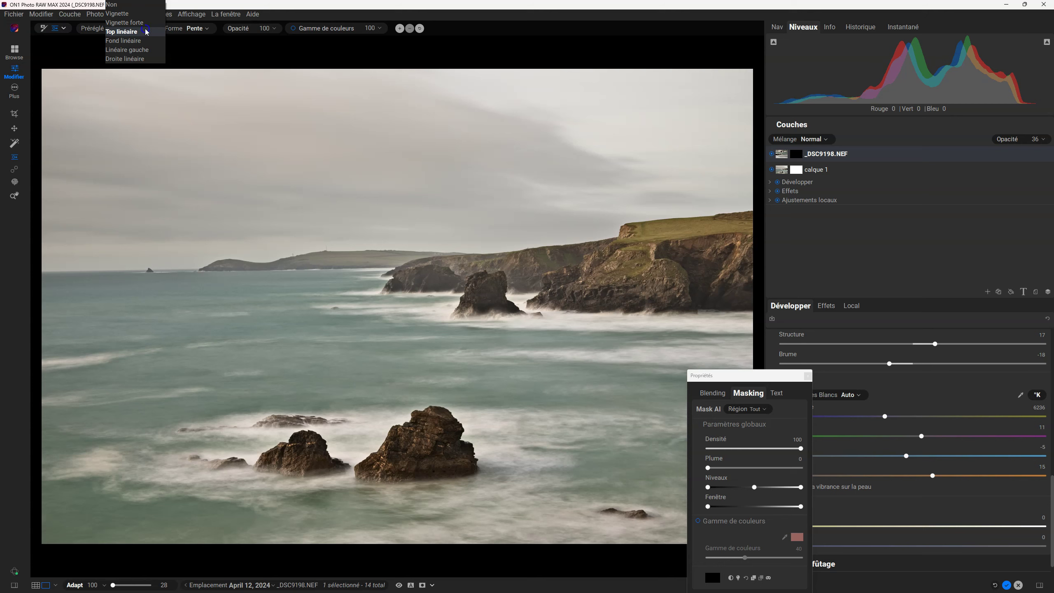
left_click(146, 32)
left_click_drag(328, 91, 336, 244)
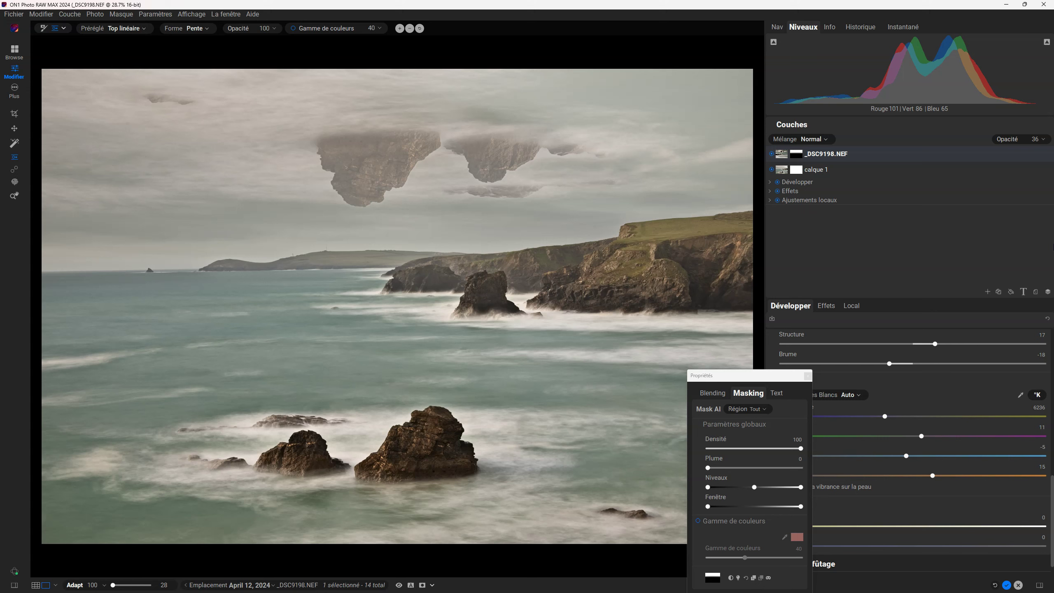
Step: Set the _DSC9198.NEF layer's blend mode to Recouvrir and its opacity to 63
left_click(1044, 139)
left_click_drag(1024, 150, 1034, 153)
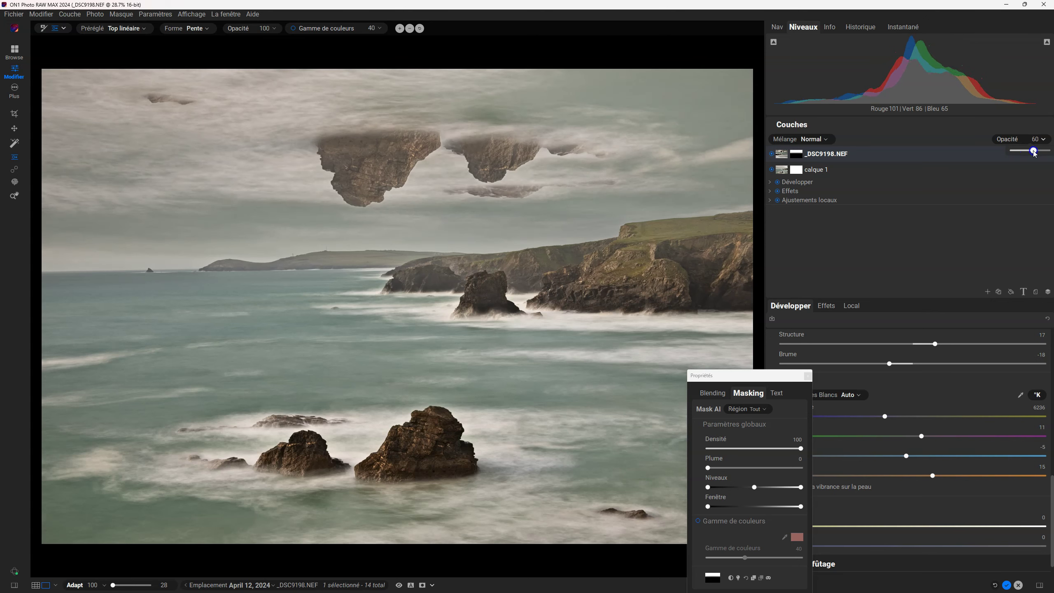
left_click(824, 139)
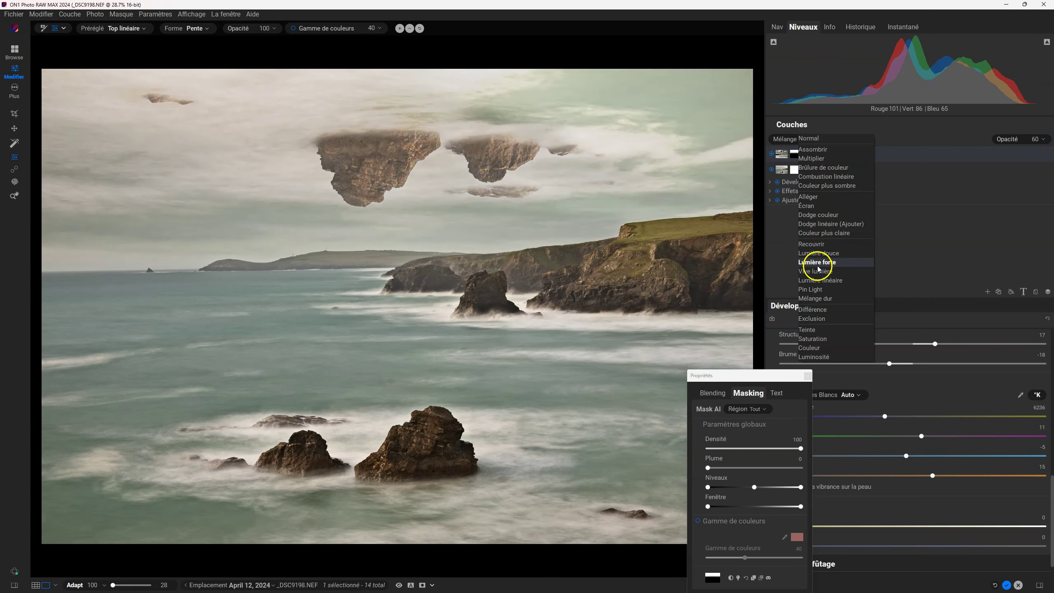
left_click(811, 244)
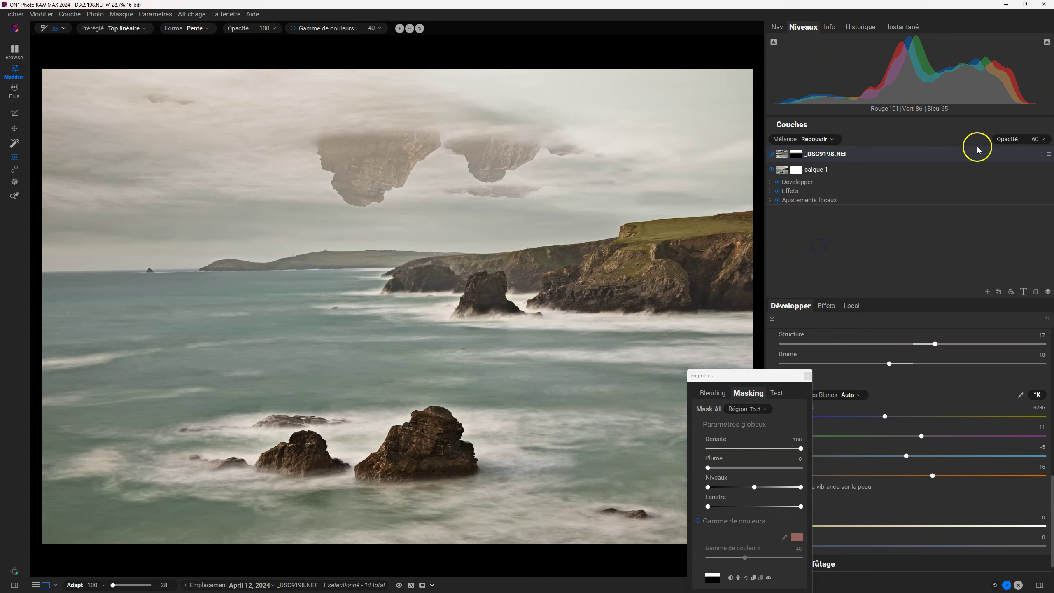
left_click(1039, 138)
mouse_move(1034, 150)
left_mouse_down()
mouse_move(1052, 151)
mouse_move(967, 152)
mouse_move(1030, 151)
left_mouse_up()
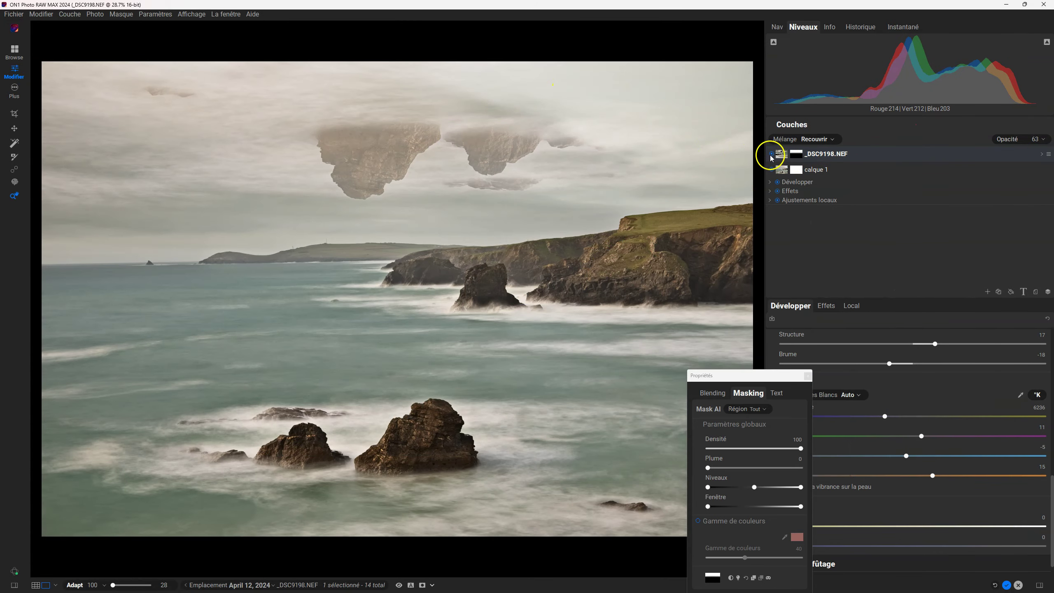
Step: Toggle the _DSC9198.NEF layer's visibility repeatedly to compare the photo with and without the blended reflection
left_click(771, 153)
left_click(771, 154)
left_click(771, 154)
left_click(771, 153)
left_click(771, 155)
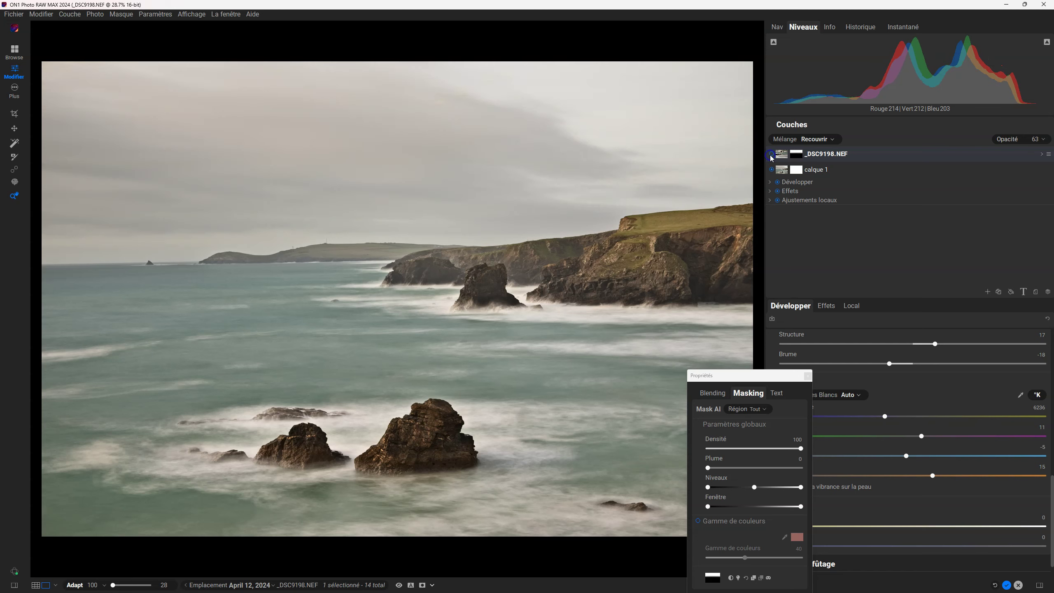
left_click(771, 155)
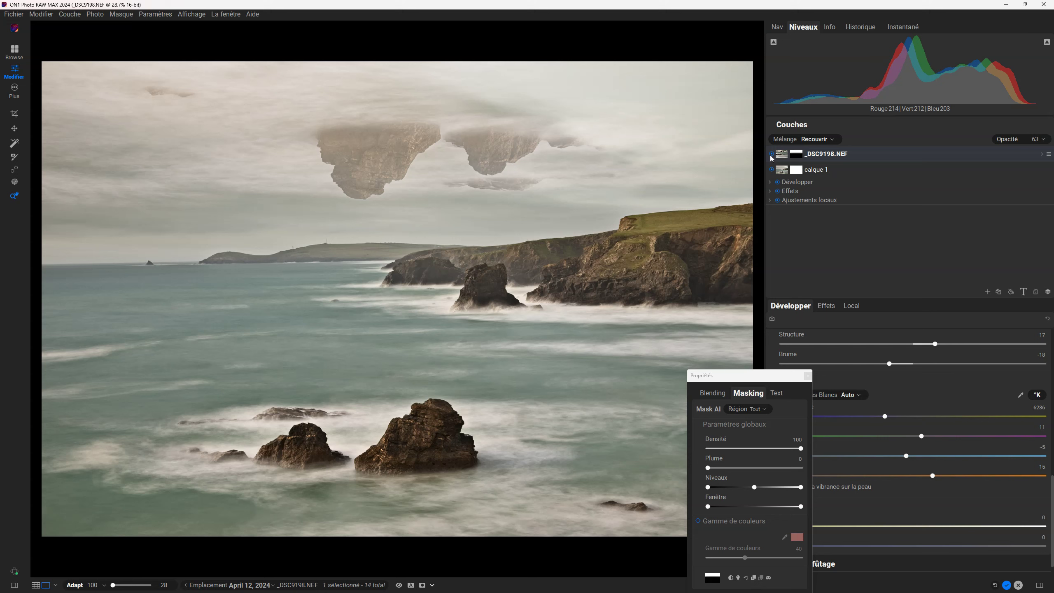
left_click(767, 157)
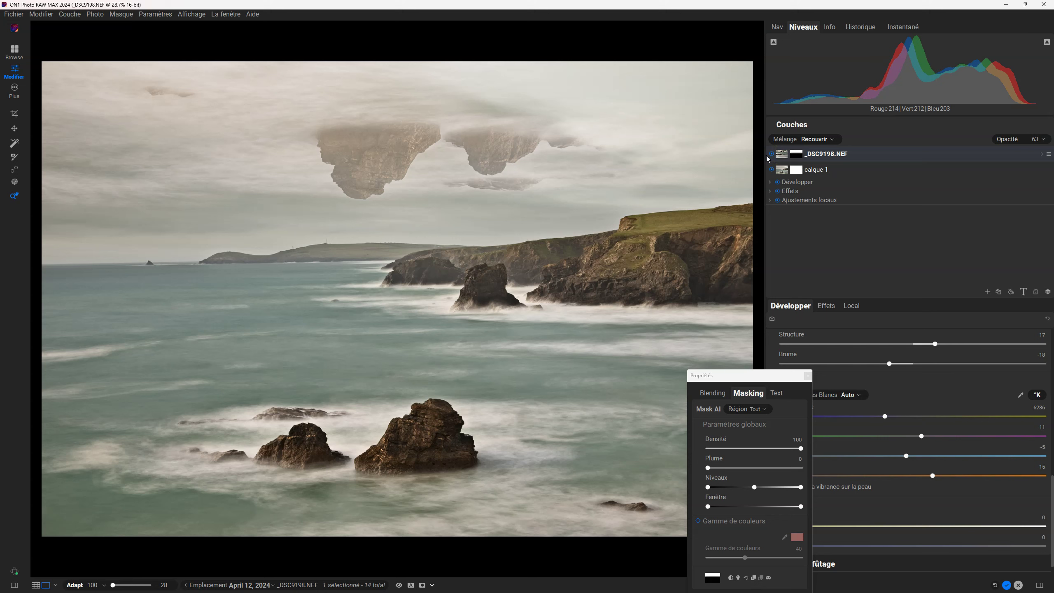